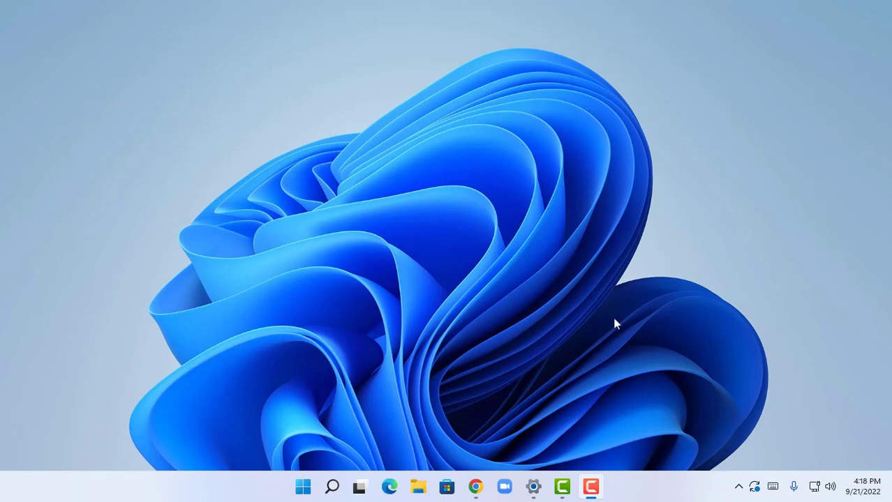
- Bring the Download Windows 11 page back up and find the Installation Assistant section
left_click(478, 487)
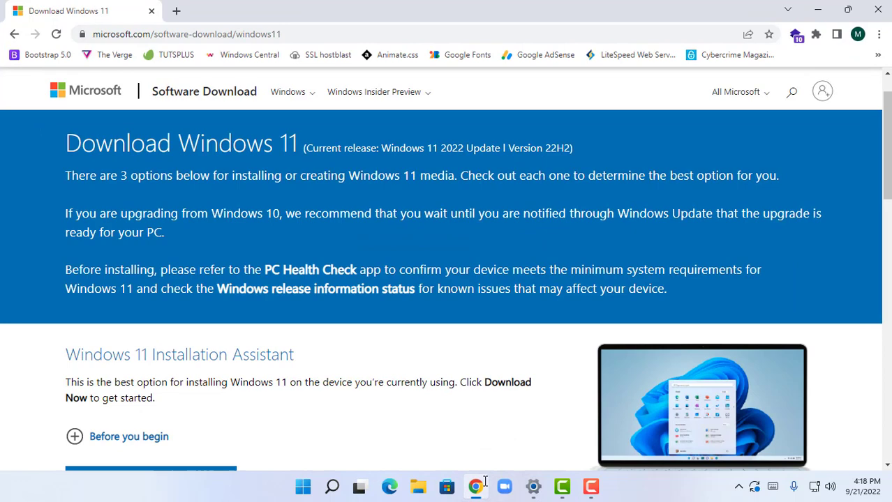
scroll(409, 421, "down", 5)
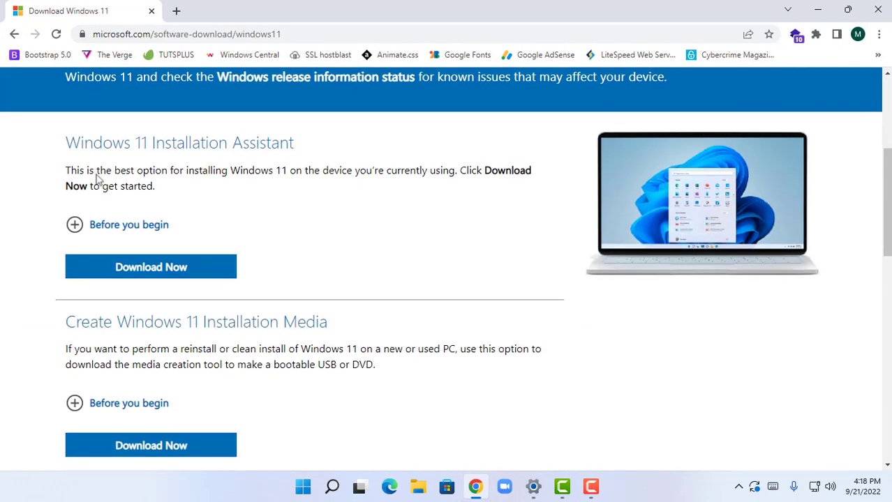
left_click_drag(65, 143, 249, 144)
left_click(172, 148)
left_click_drag(172, 148, 404, 143)
left_click(280, 149)
left_click(401, 145)
- Reload the page and download the Windows 11 Installation Assistant
key("F5")
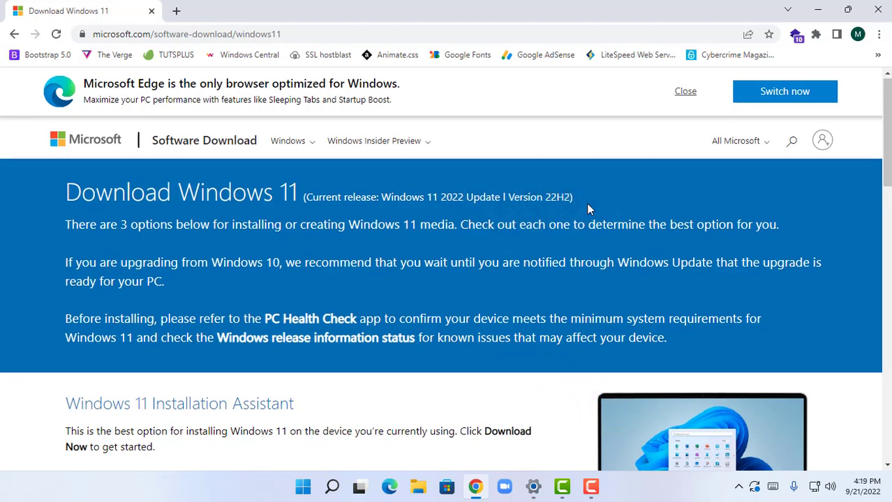
scroll(587, 203, "down", 2)
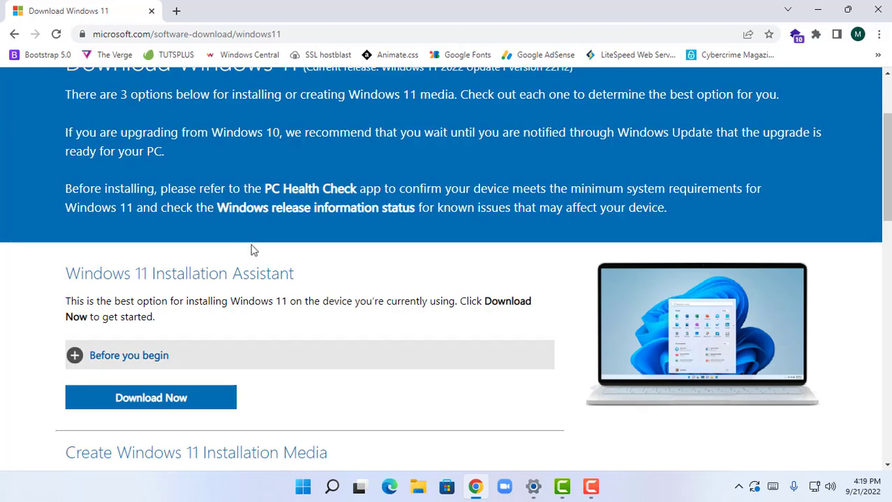
left_click(155, 398)
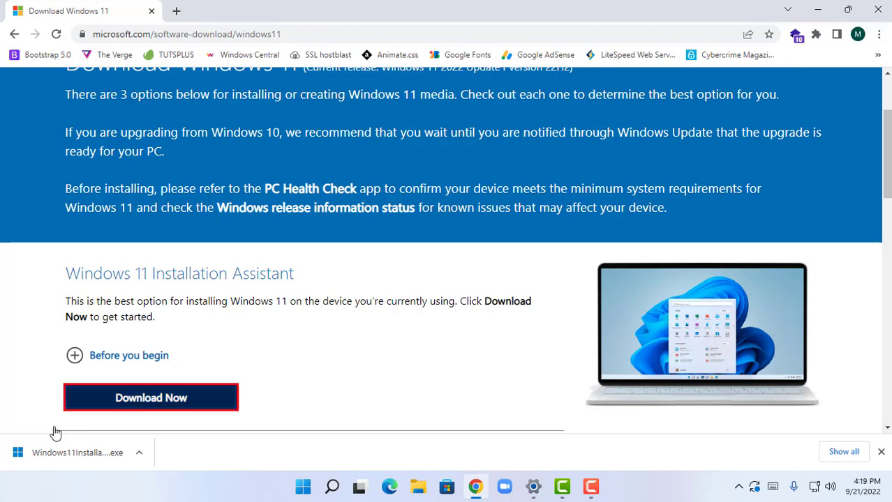
- Close the browser and refresh the desktop
left_click(878, 9)
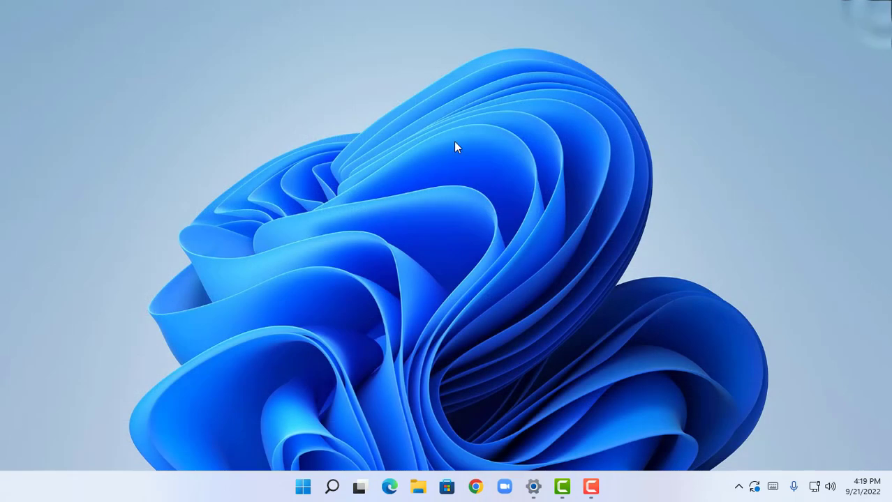
right_click(453, 141)
left_click(461, 168)
- Open Settings from Start and go to the Windows Update page
left_click(303, 486)
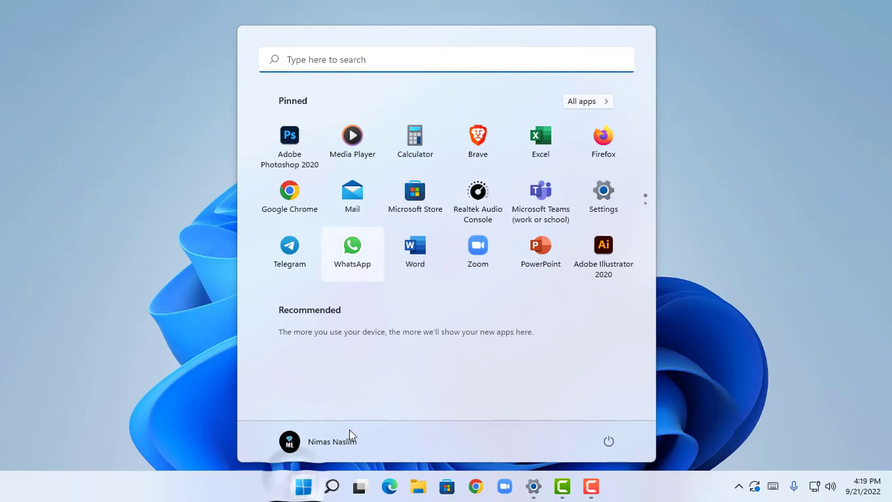
left_click(604, 196)
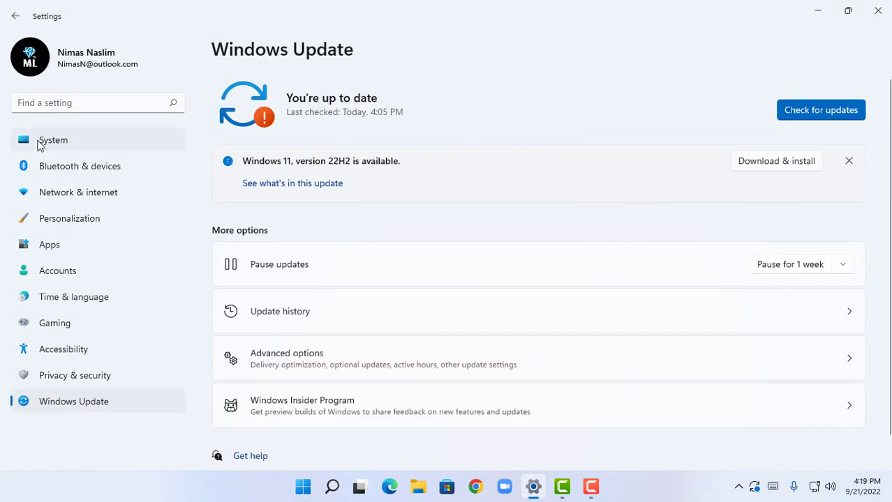
left_click(38, 143)
left_click(63, 405)
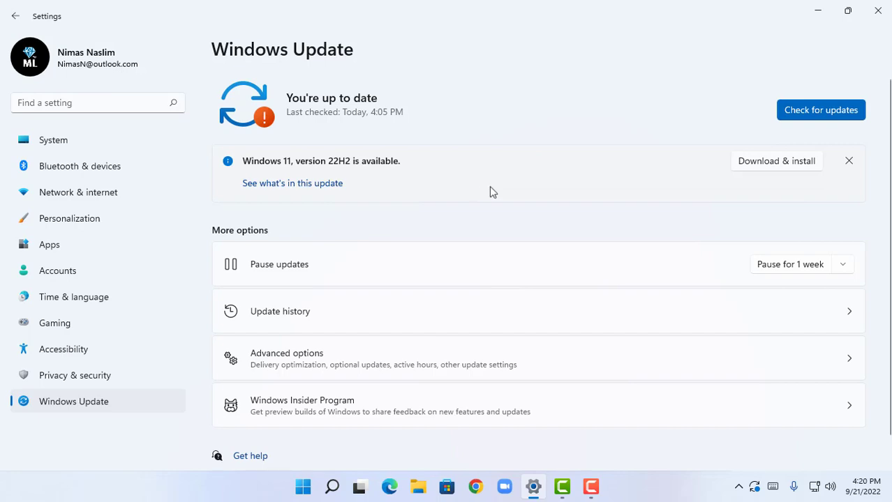
- Download and install Windows 11, version 22H2, accepting the Software License Terms
left_click(772, 166)
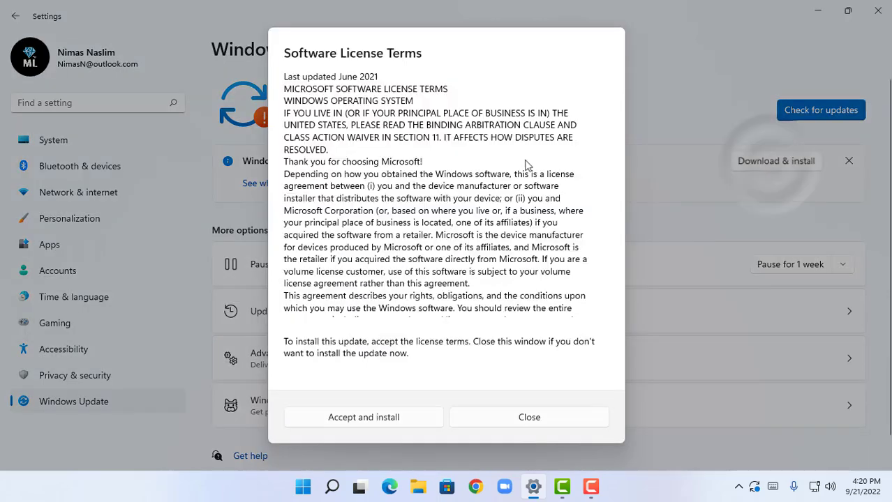
scroll(449, 161, "down", 1)
scroll(449, 162, "up", 1)
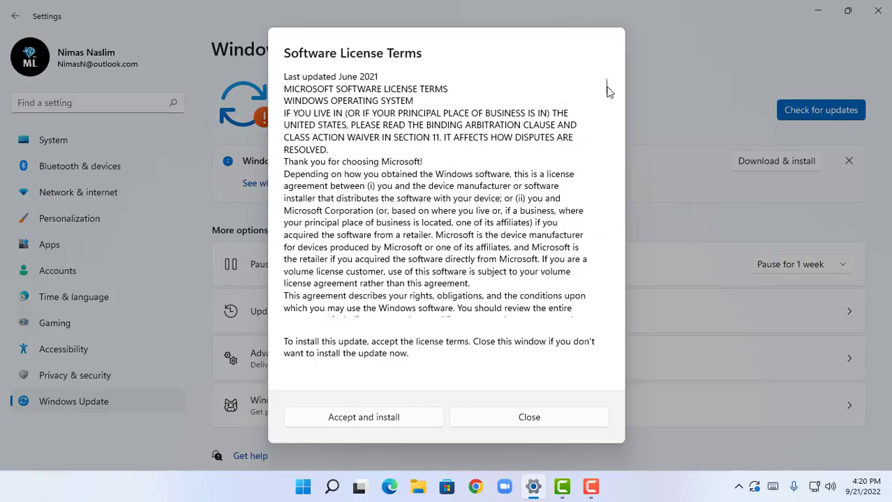
mouse_move(607, 88)
left_mouse_down()
mouse_move(575, 301)
mouse_move(595, 79)
left_mouse_up()
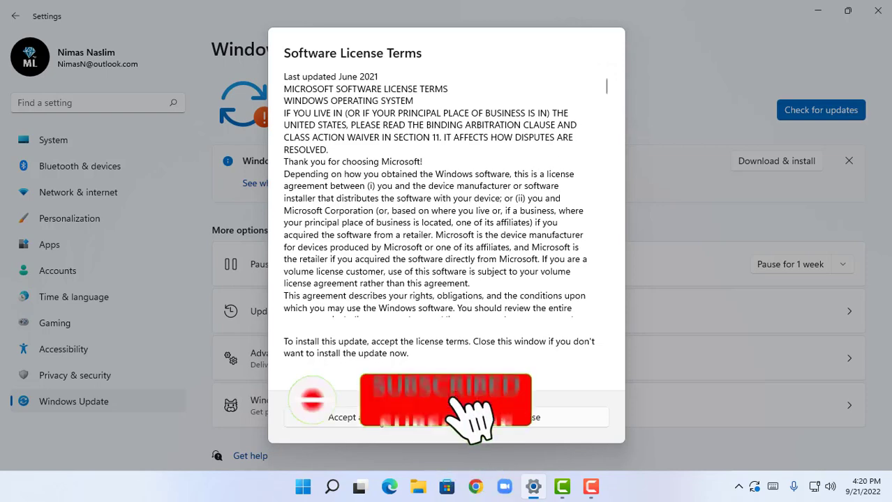
left_click(328, 417)
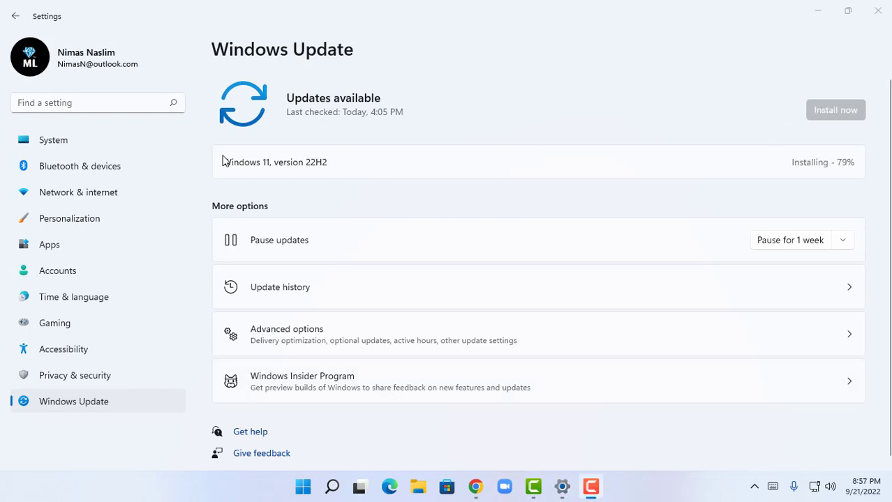
- Wait until version 22H2 shows Pending restart, then dismiss the restart notification
left_click_drag(342, 162, 244, 161)
mouse_move(857, 162)
left_mouse_down()
mouse_move(792, 162)
mouse_move(860, 163)
left_mouse_up()
left_click(816, 164)
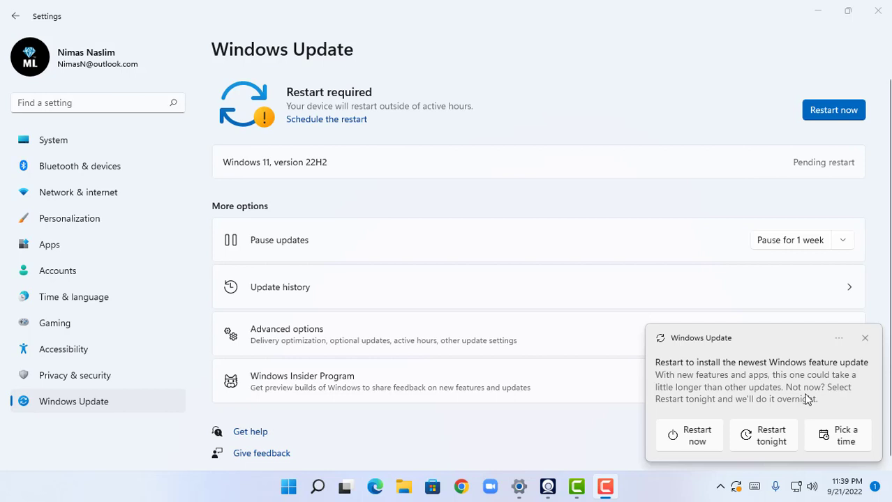
left_click(715, 379)
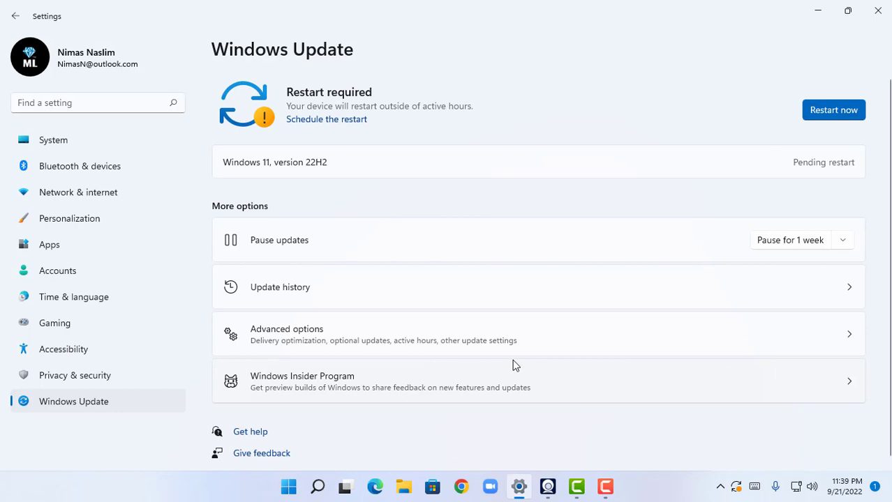
- Run winver to confirm it still shows Version 21H2 (OS Build 22000.978), then close it
key("super+r")
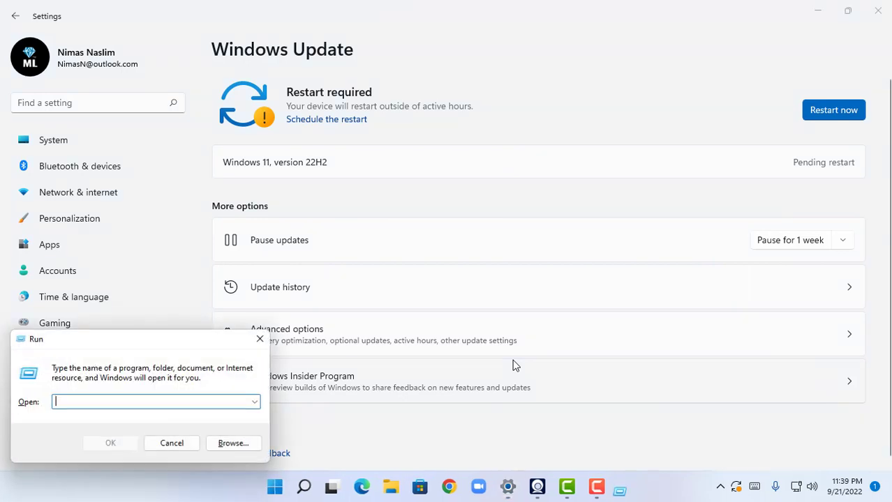
type("winver")
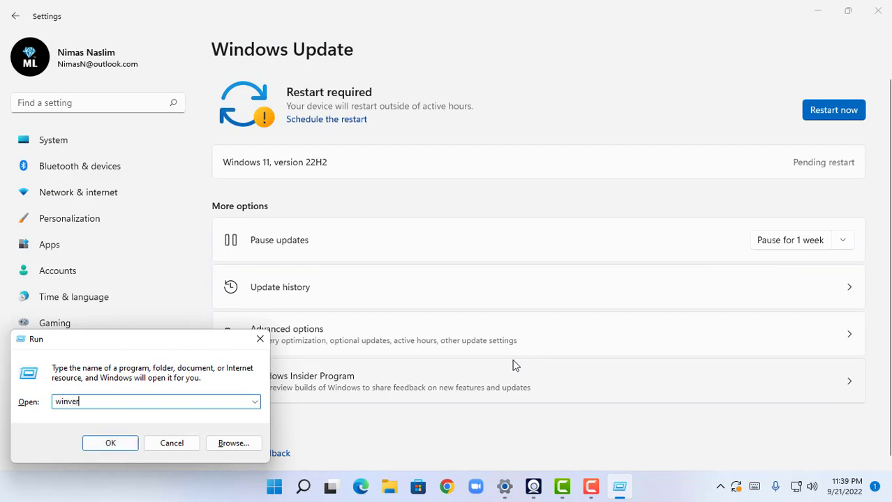
key("Return")
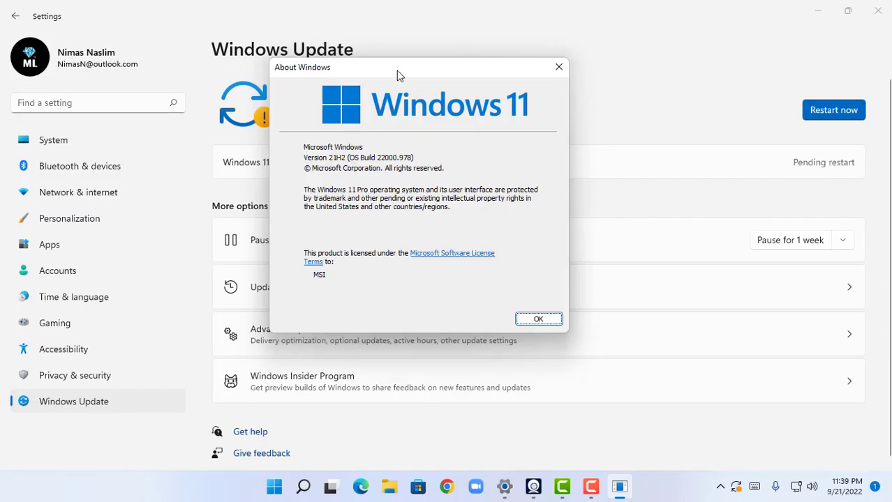
left_click_drag(397, 74, 211, 79)
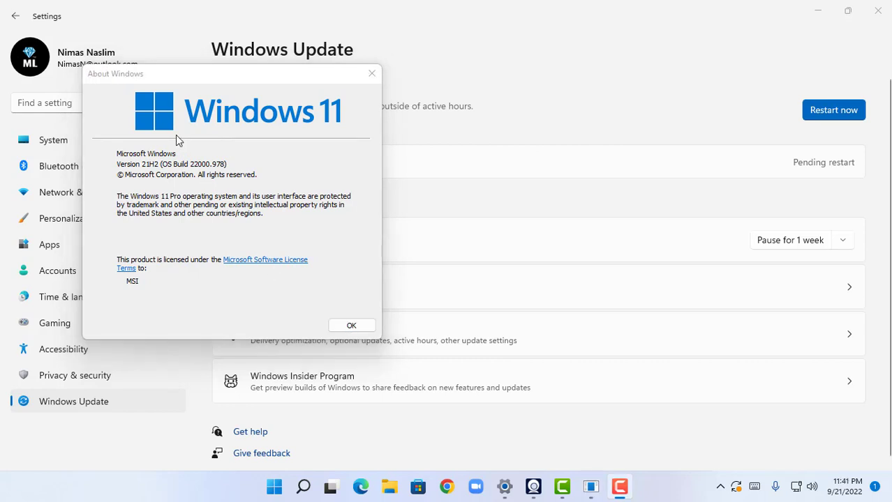
left_click(154, 104)
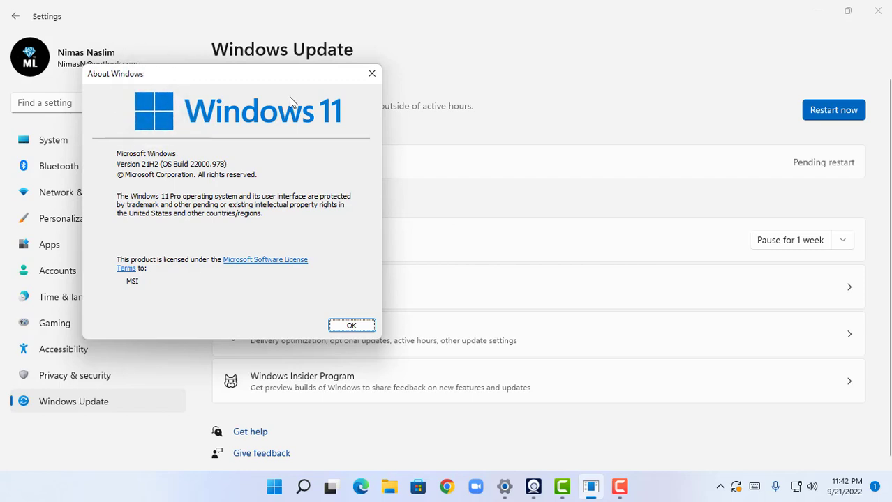
left_click(369, 80)
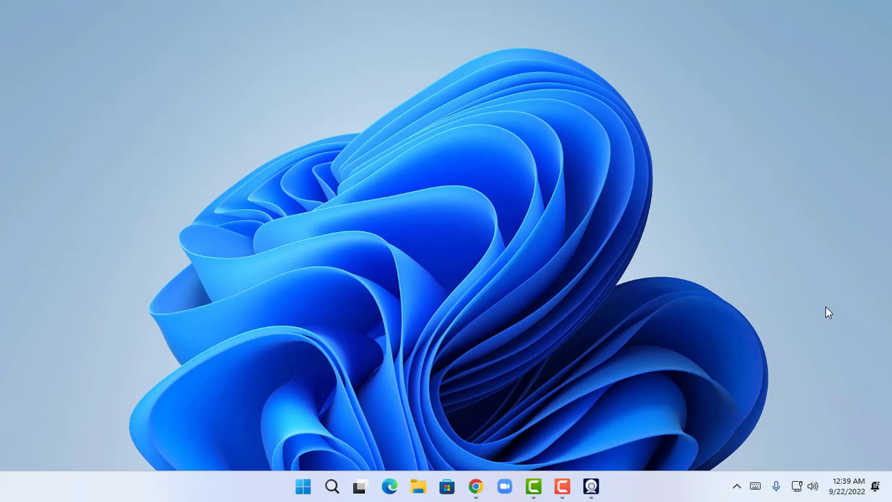
- Run winver after the restart and centre the dialog showing Version 22H2 (OS Build 22621.521)
key("super+r")
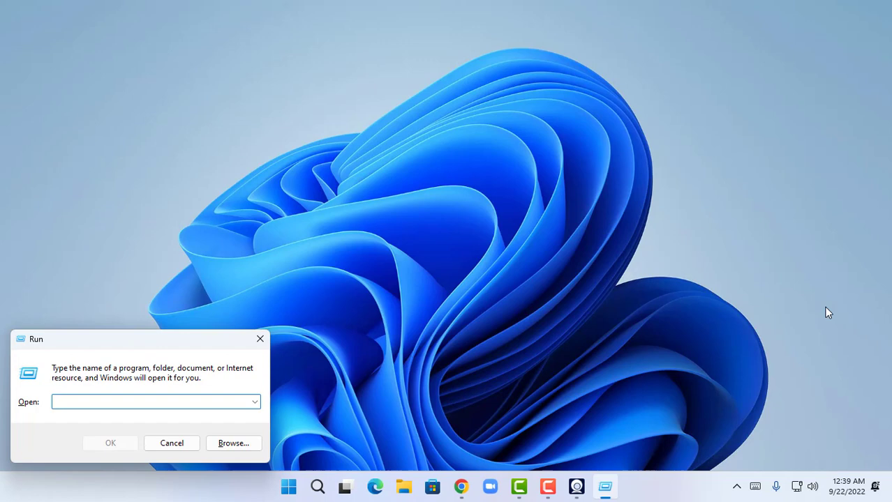
type("winver")
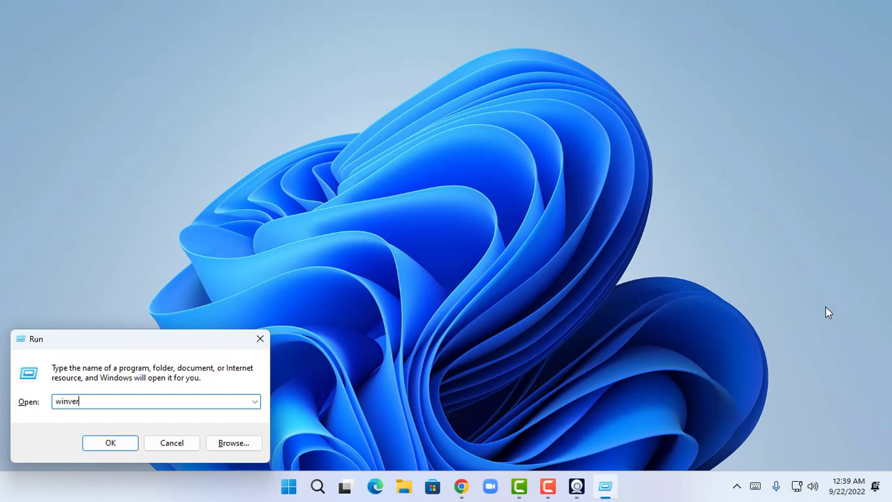
key("Return")
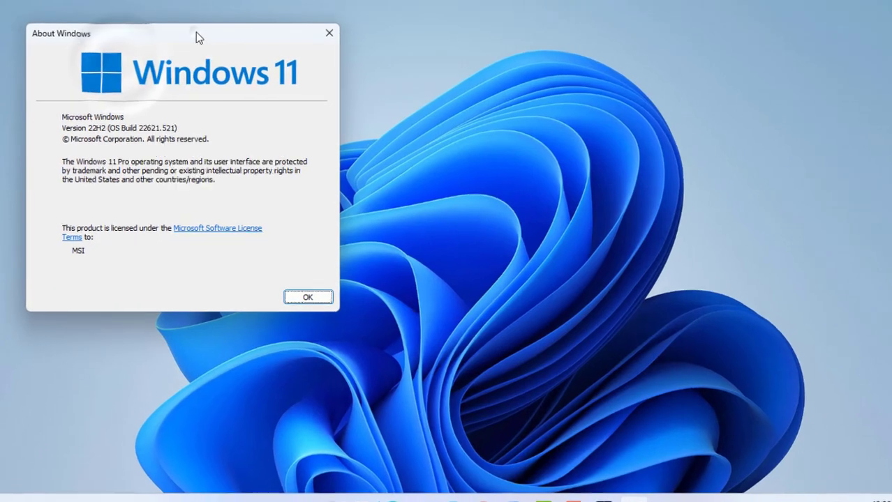
left_click_drag(192, 31, 546, 77)
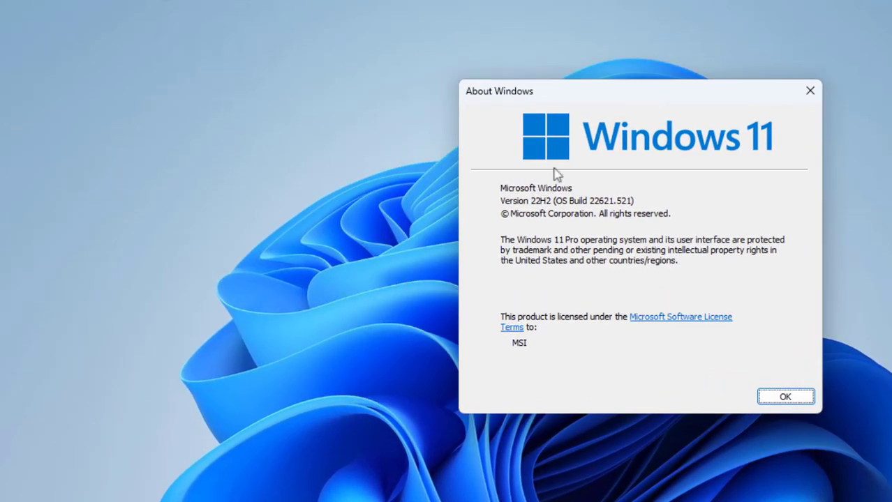
left_click_drag(605, 105, 607, 104)
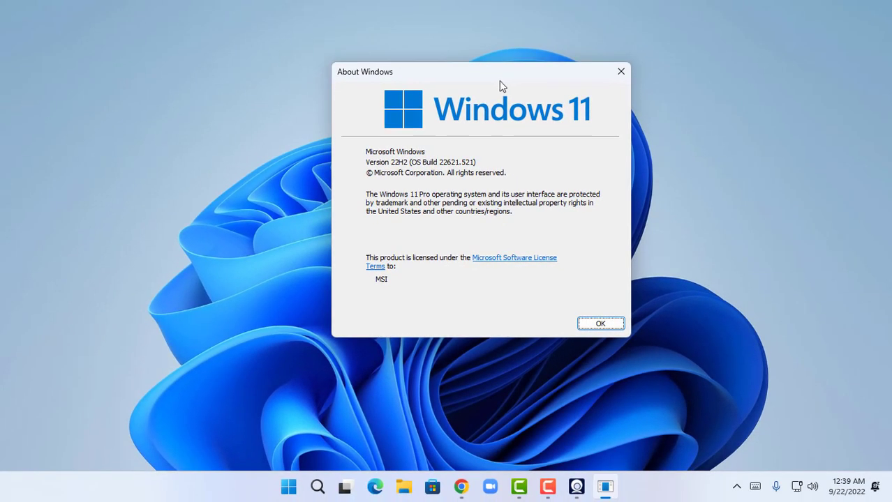
key("F10")
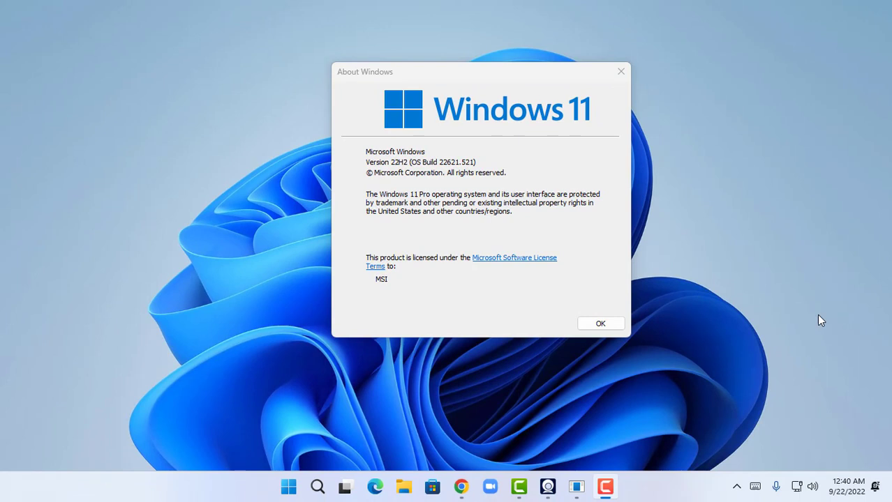